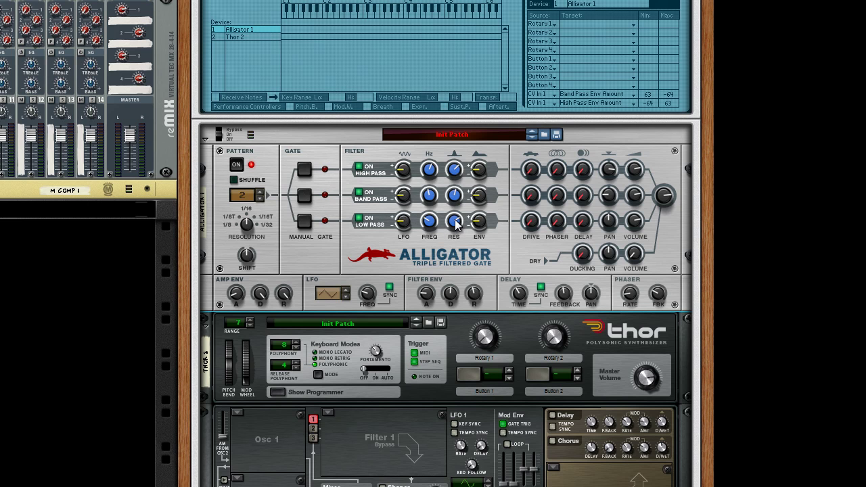
# - Set the source of the first six modulation routing rows for Alligator 1 to CV Input 1
pyautogui.moveTo(455, 225)
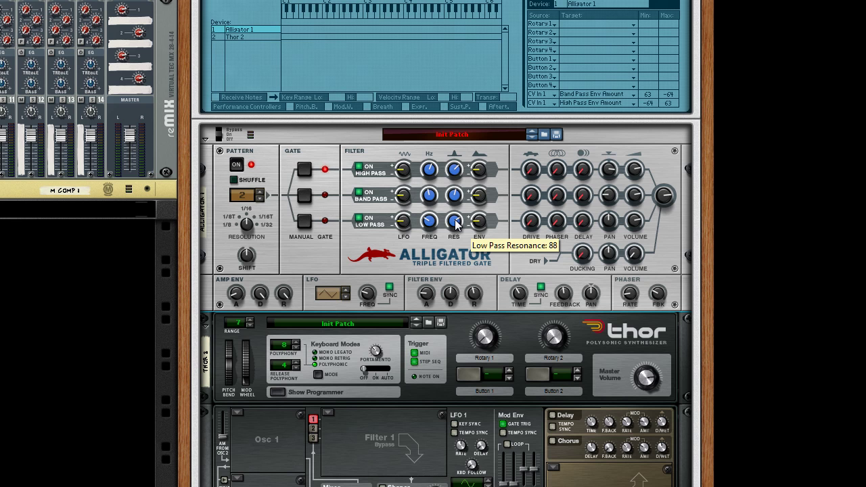
pyautogui.click(550, 25)
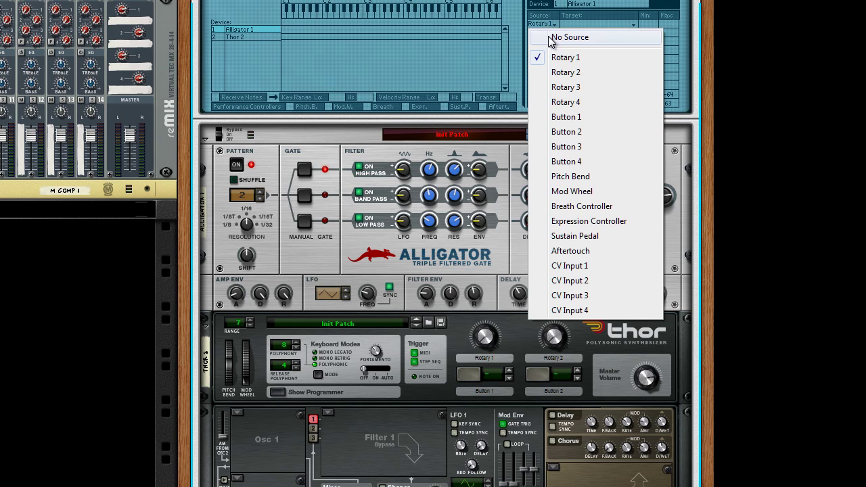
pyautogui.click(592, 266)
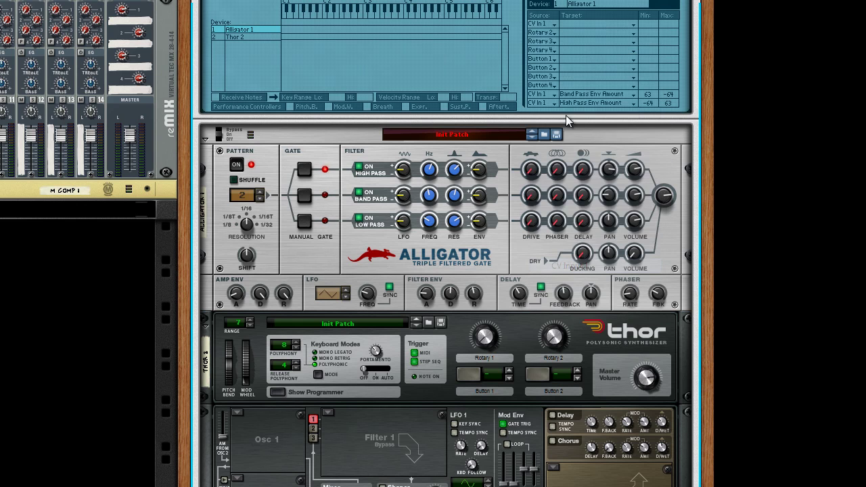
pyautogui.click(541, 34)
pyautogui.click(590, 276)
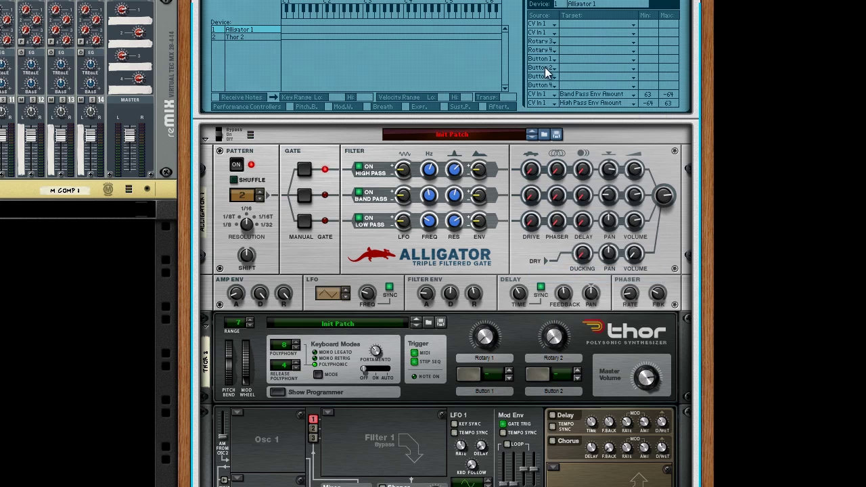
pyautogui.click(540, 42)
pyautogui.click(567, 284)
pyautogui.click(540, 51)
pyautogui.click(570, 292)
pyautogui.click(544, 59)
pyautogui.click(567, 301)
pyautogui.click(550, 68)
pyautogui.click(575, 307)
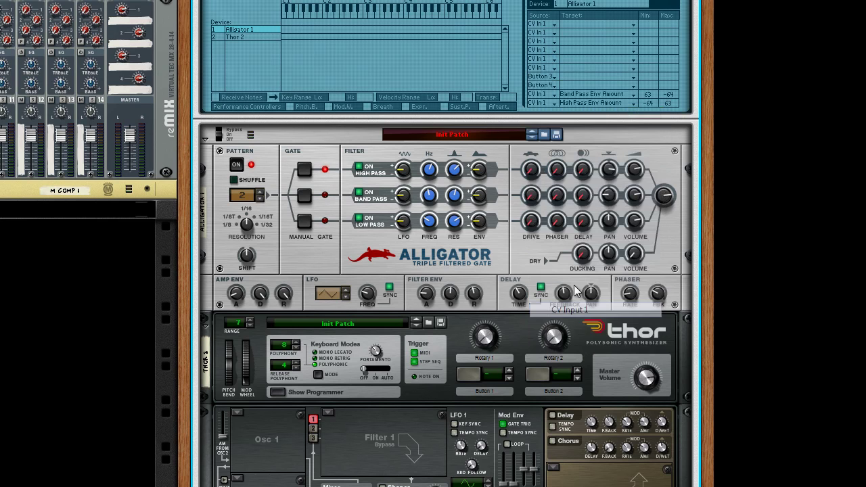
# - Assign High Pass Frequency and High Pass Resonance as the targets of the first two CV In 1 routing rows
pyautogui.click(573, 25)
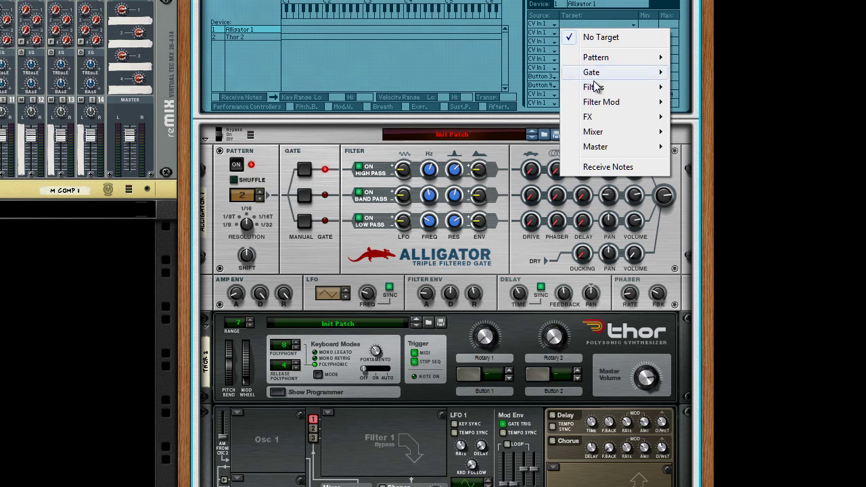
pyautogui.moveTo(596, 88)
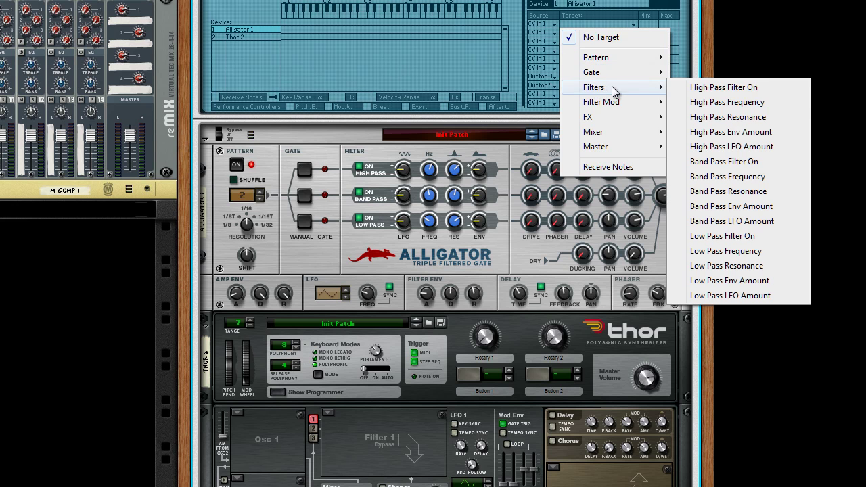
pyautogui.click(713, 103)
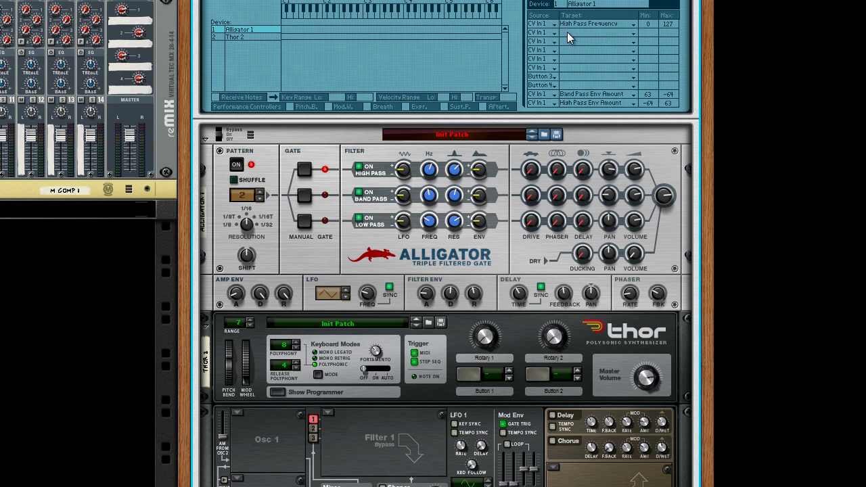
pyautogui.click(570, 31)
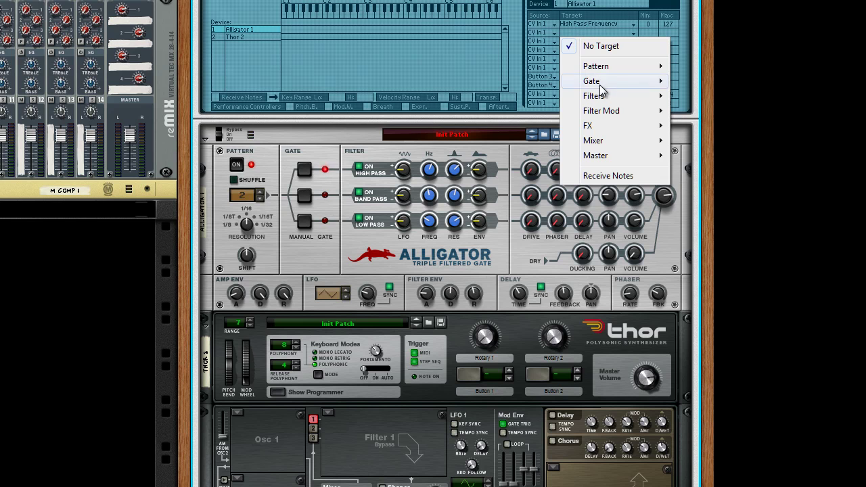
pyautogui.moveTo(605, 97)
pyautogui.click(728, 125)
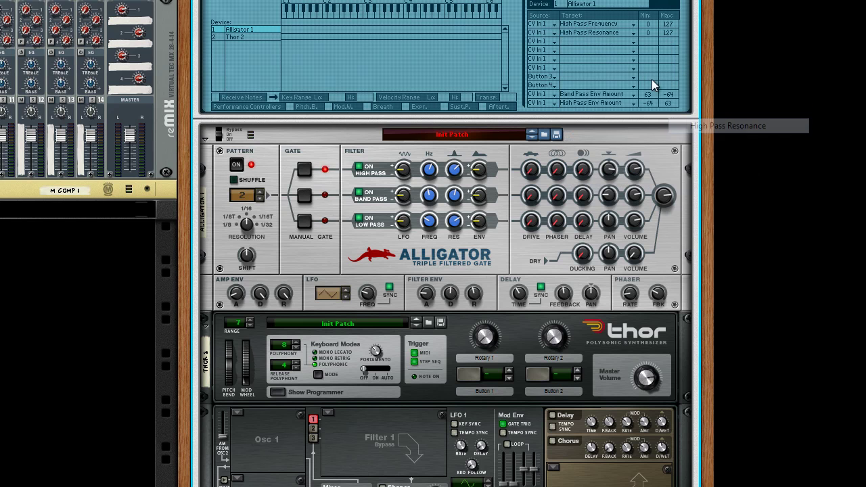
# - Assign Band Pass Frequency and Band Pass Resonance as the targets of the third and fourth CV In 1 routing rows
pyautogui.click(576, 42)
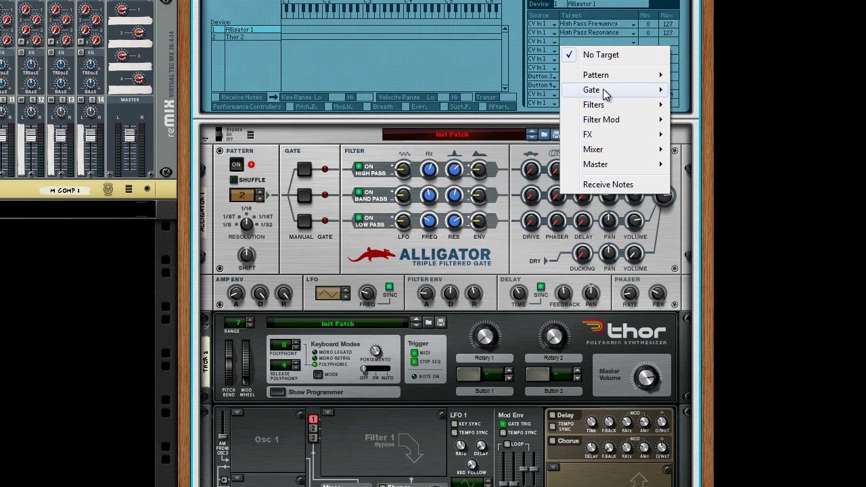
pyautogui.moveTo(607, 107)
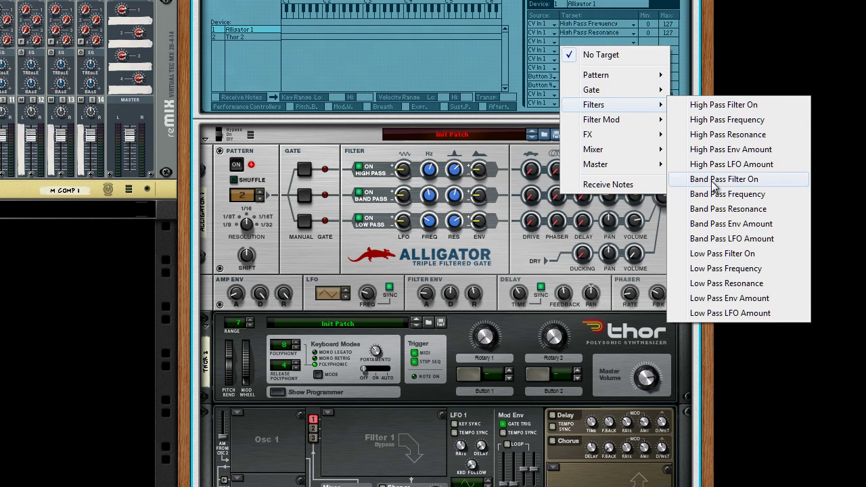
pyautogui.click(720, 198)
pyautogui.click(577, 52)
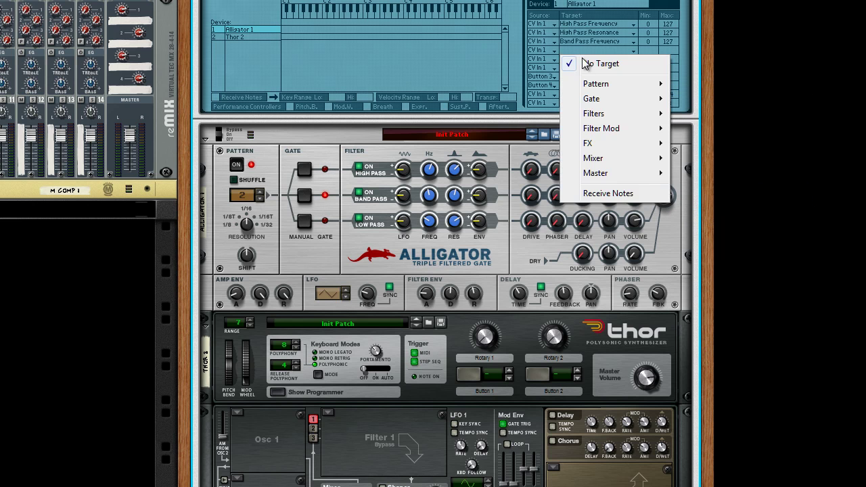
pyautogui.moveTo(614, 117)
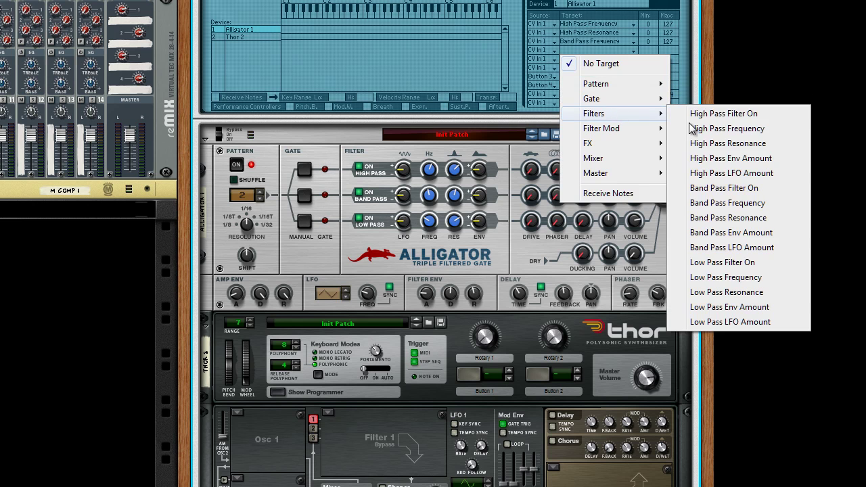
pyautogui.click(730, 218)
# - Assign Low Pass Frequency and Low Pass Resonance as the targets of the fifth and sixth CV In 1 routing rows
pyautogui.click(576, 64)
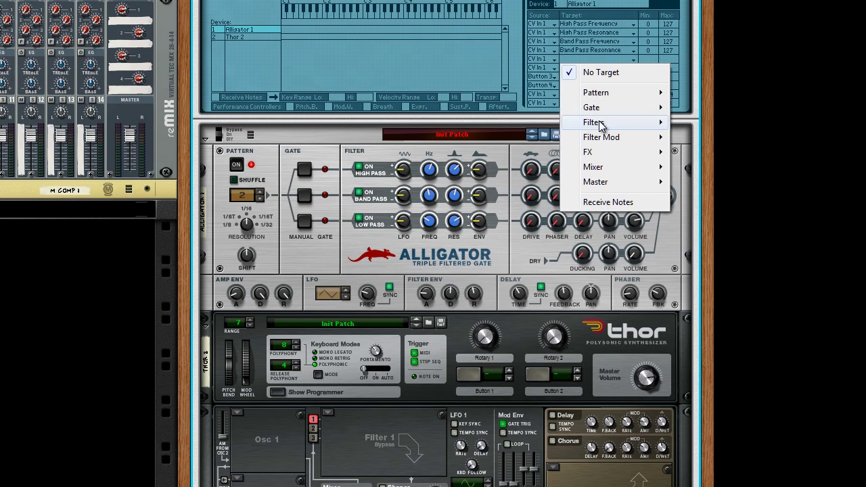
pyautogui.moveTo(599, 123)
pyautogui.click(721, 285)
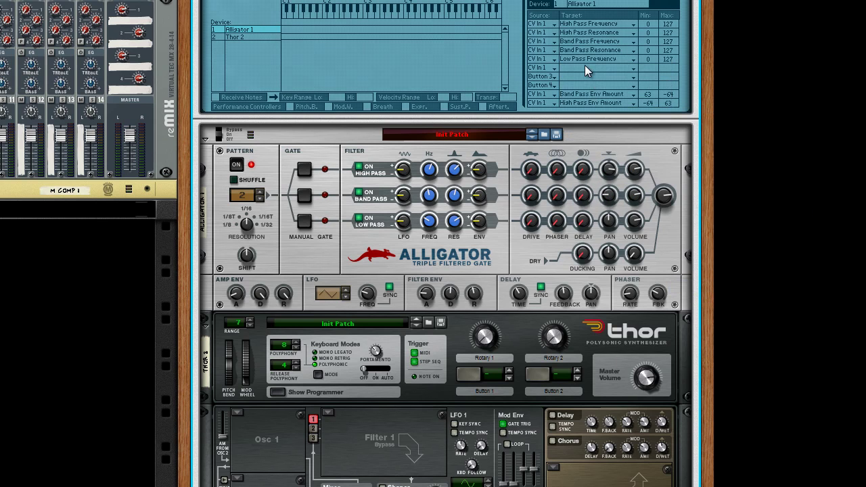
pyautogui.click(589, 71)
pyautogui.moveTo(638, 134)
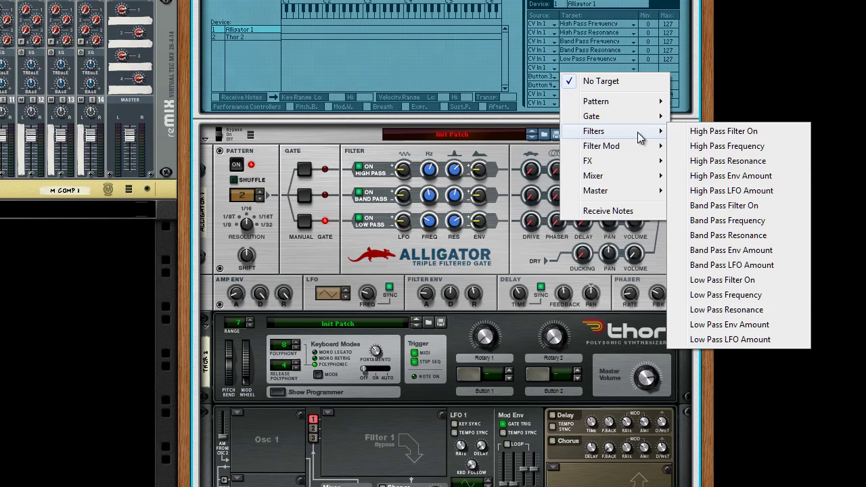
pyautogui.click(726, 311)
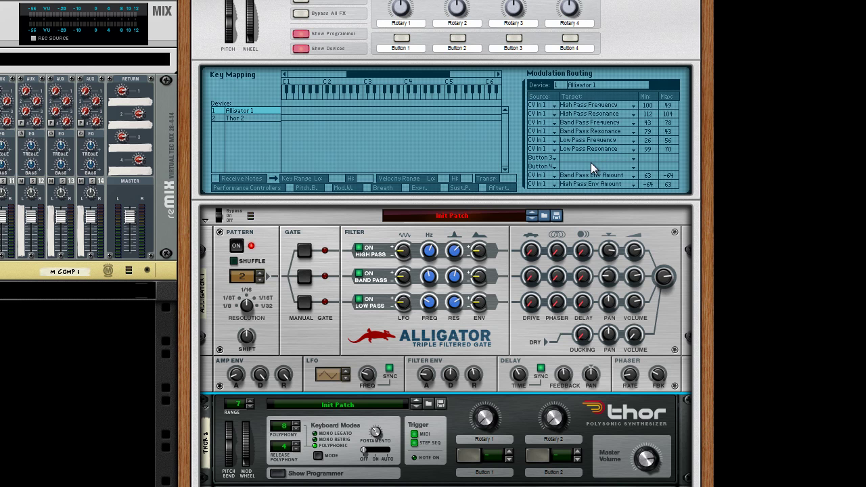
# - Route Rotary 1 to CV Output 1 with an amount of 100 in the first row of Thor's modulation matrix
pyautogui.scroll(-5, 590, 162)
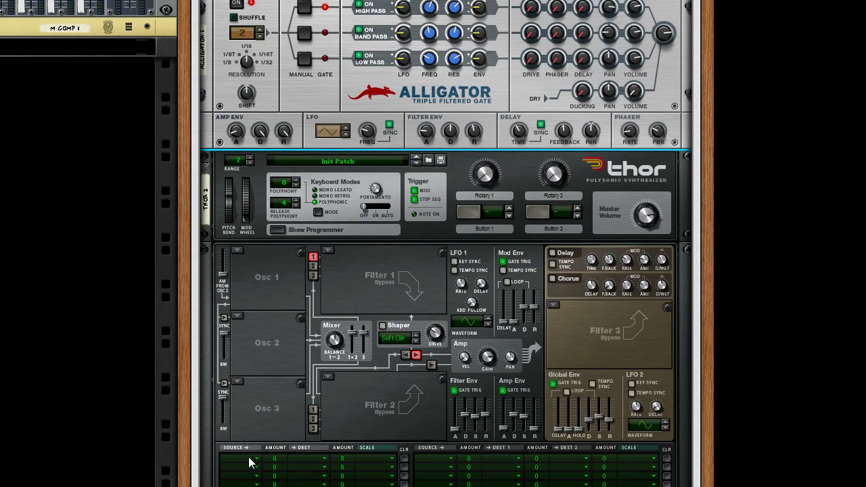
pyautogui.click(247, 463)
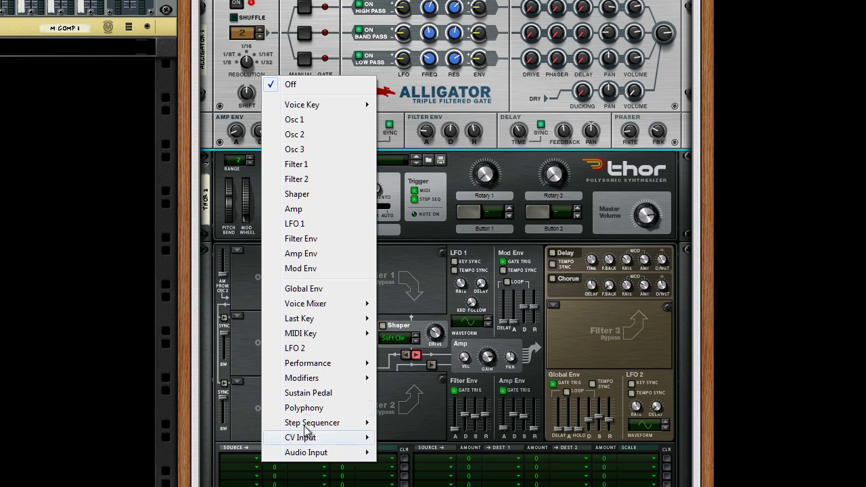
pyautogui.moveTo(333, 383)
pyautogui.click(402, 380)
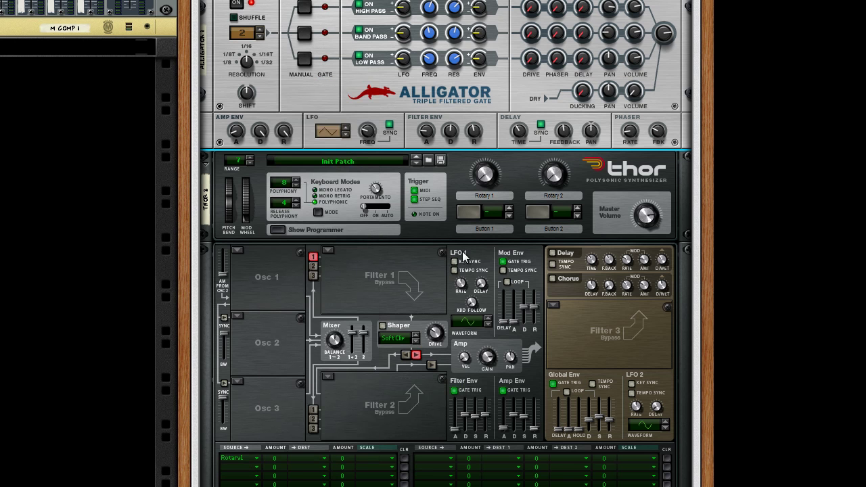
pyautogui.moveTo(280, 464); pyautogui.dragTo(290, 420)
pyautogui.click(316, 460)
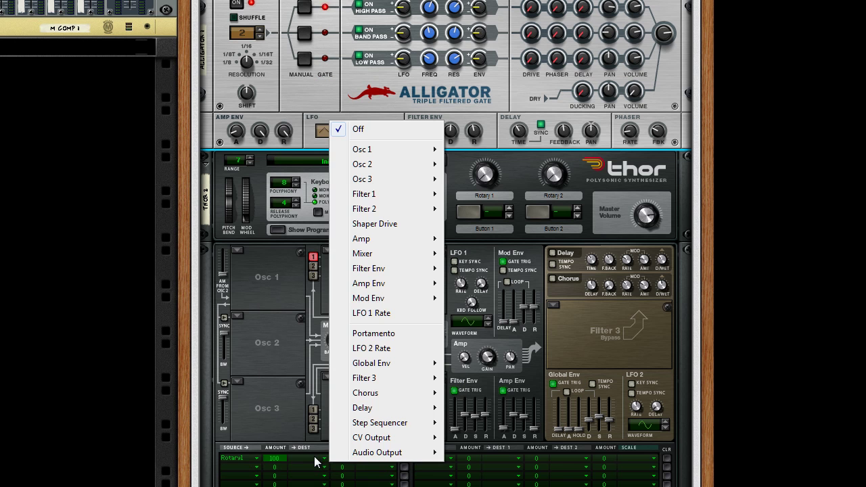
pyautogui.moveTo(399, 440)
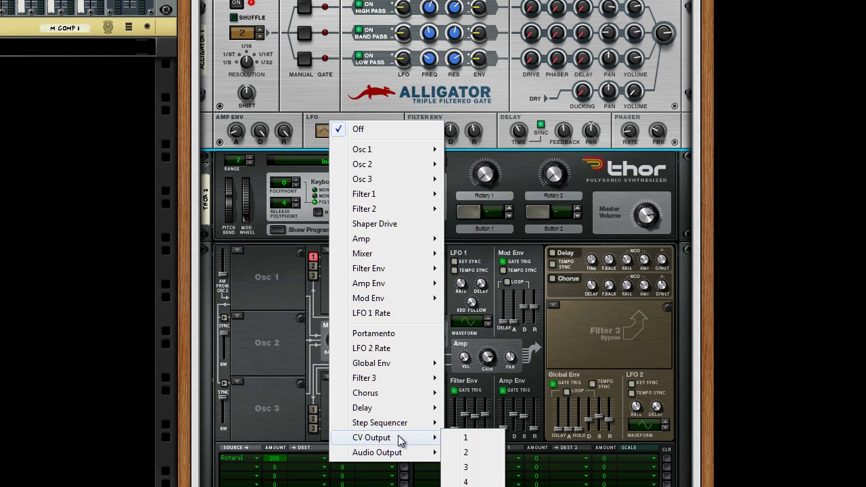
pyautogui.click(467, 440)
# - On the rack's rear, cable Thor's CV 1 modulation output to the Combinator's Programmer CV 1 input and raise that input's trim
pyautogui.press('Tab')
pyautogui.scroll(3, 439, 435)
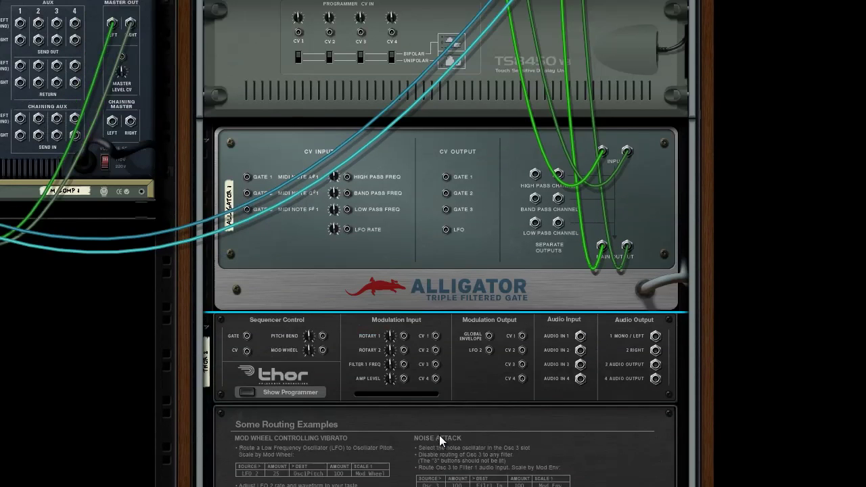
pyautogui.scroll(3, 440, 435)
pyautogui.moveTo(522, 420); pyautogui.dragTo(299, 114)
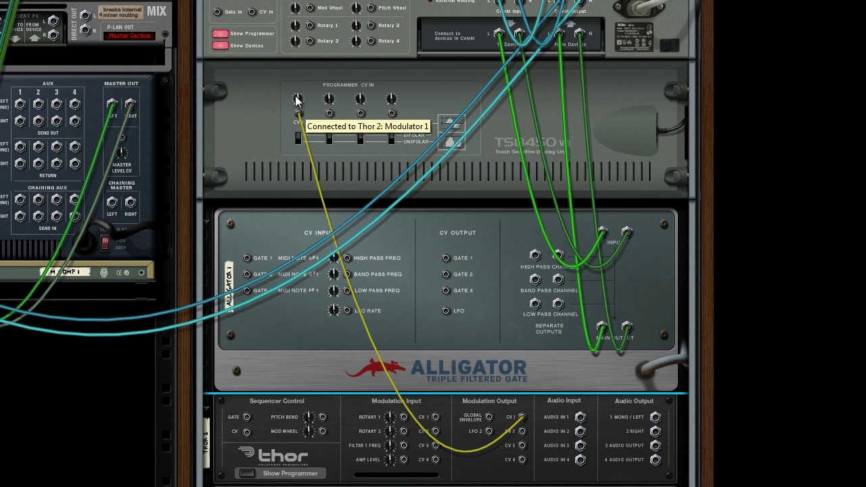
pyautogui.moveTo(299, 99); pyautogui.dragTo(299, 94)
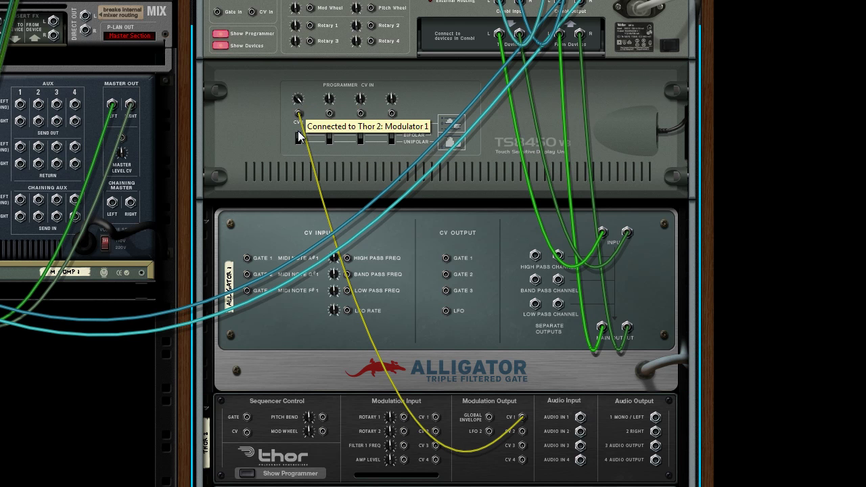
pyautogui.press('Tab')
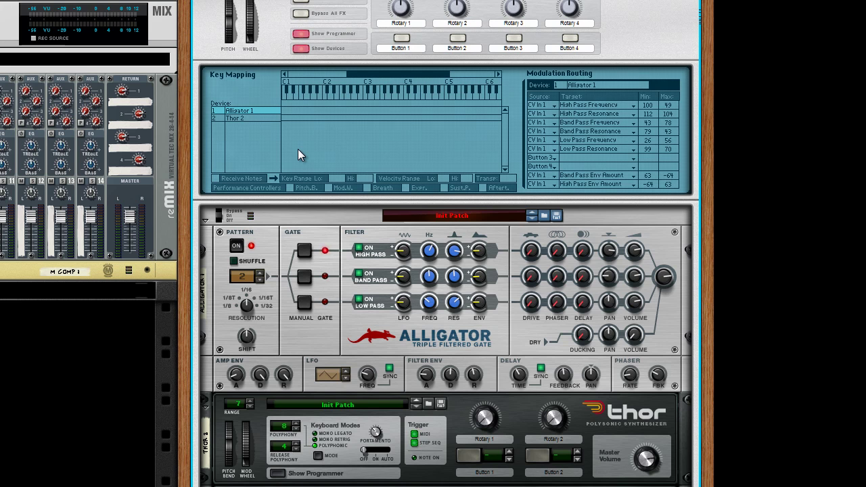
# - Sweep Thor's Rotary 1 knob up and back down to test its effect on the Alligator's filter settings
pyautogui.scroll(-3, 478, 421)
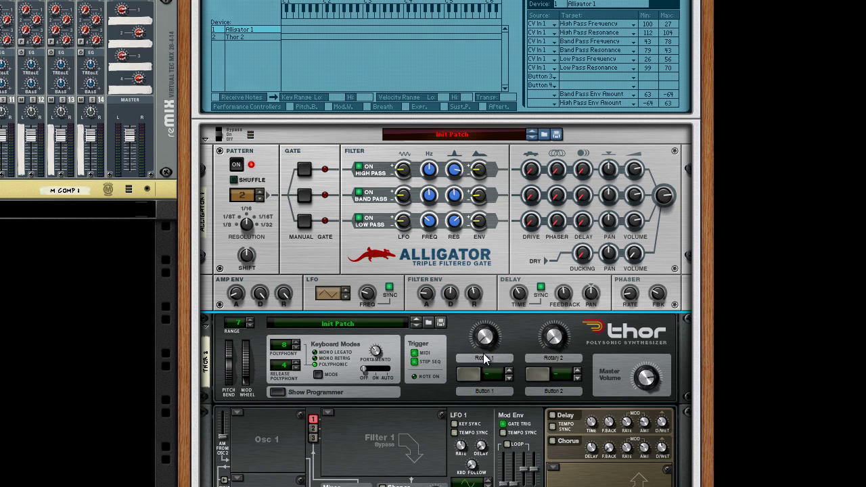
pyautogui.moveTo(484, 357)
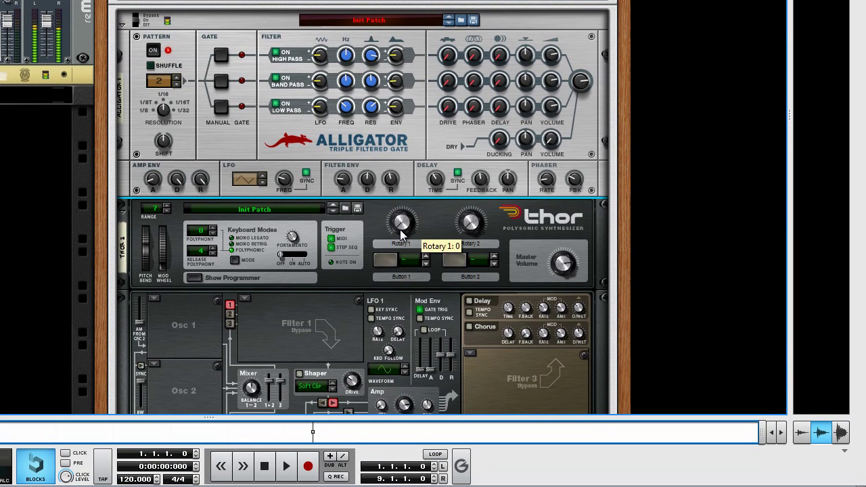
pyautogui.moveTo(401, 233); pyautogui.dragTo(403, 215)
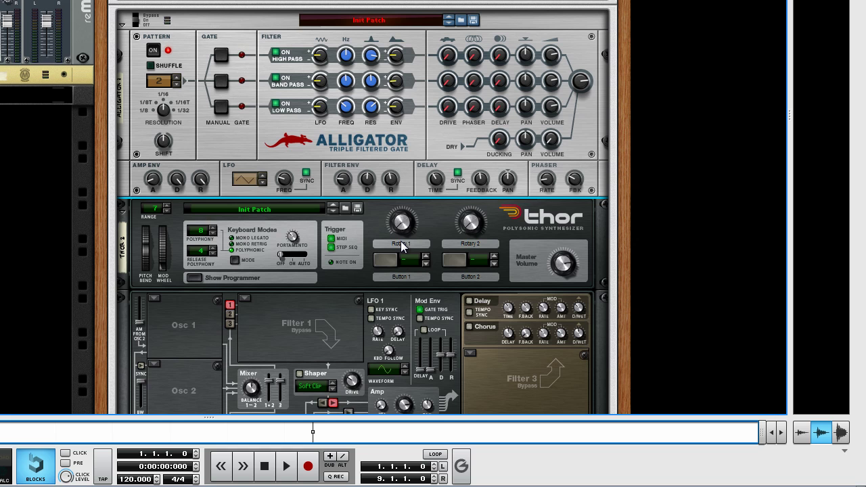
pyautogui.moveTo(404, 234)
pyautogui.moveTo(404, 235)
pyautogui.mouseDown()
pyautogui.moveTo(403, 185)
pyautogui.moveTo(406, 242)
pyautogui.mouseUp()
# - Rename the Rotary 1 label on Thor as "Morph"
pyautogui.scroll(2, 363, 207)
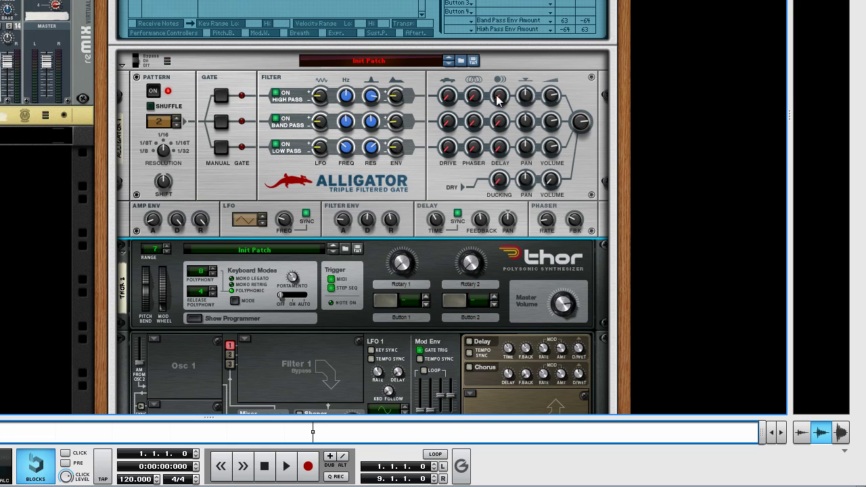
pyautogui.doubleClick(405, 284)
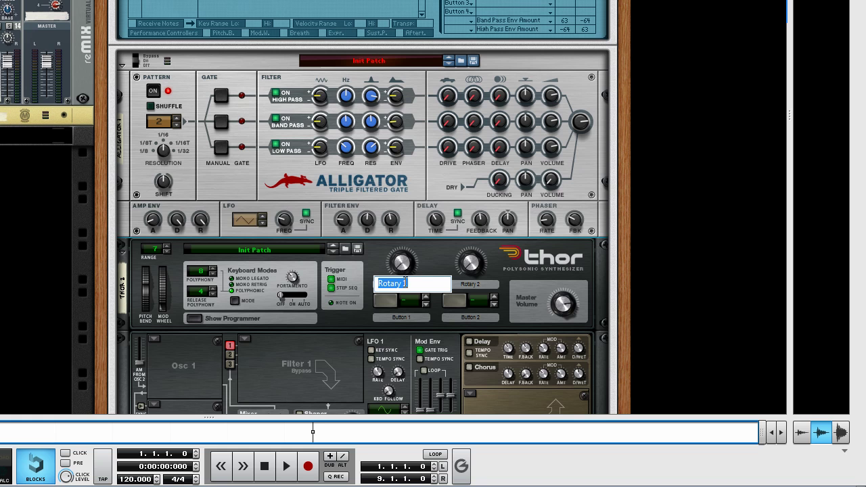
pyautogui.write('Morph')
pyautogui.press('Return')
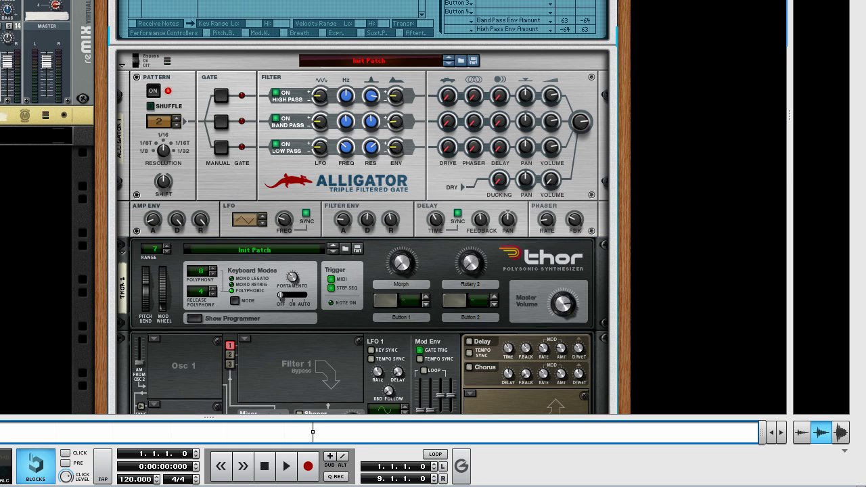
# - Rename the Combinator's Rotary 1 label as "Morph"
pyautogui.doubleClick(322, 0)
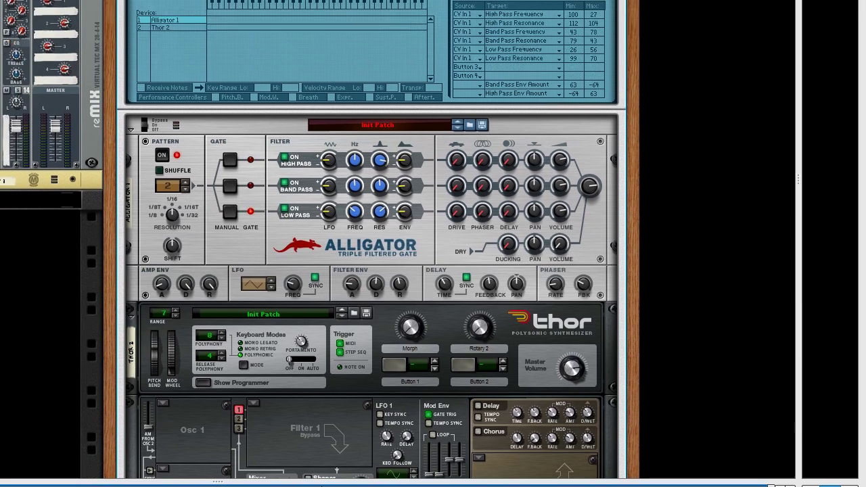
pyautogui.write('M')
pyautogui.write('orph')
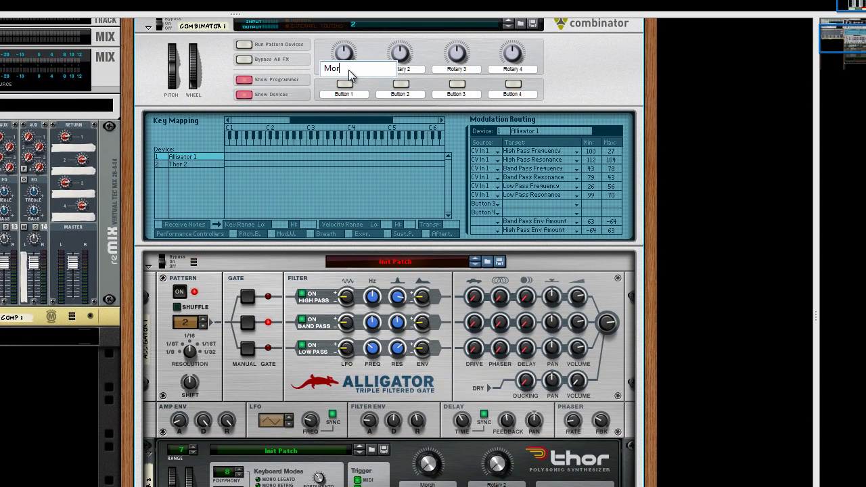
pyautogui.press('Return')
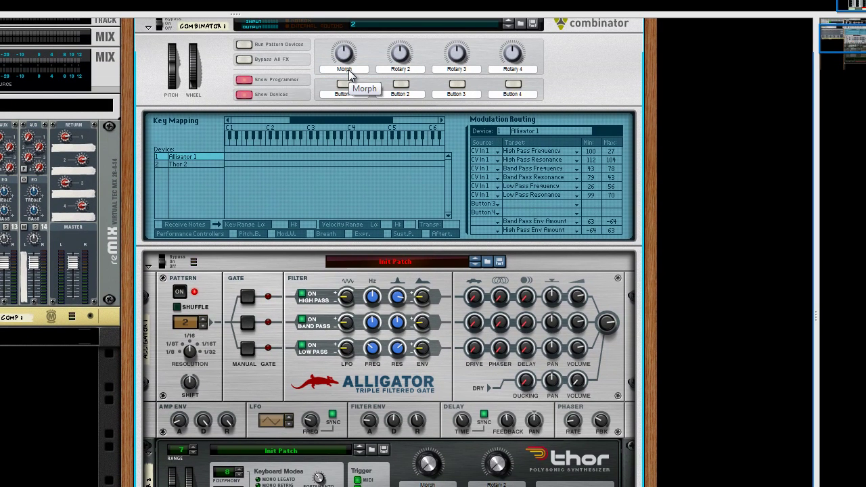
# - Map the Combinator's Rotary 1 to Rotary 1 of Thor 2 in the modulation routing
pyautogui.click(195, 165)
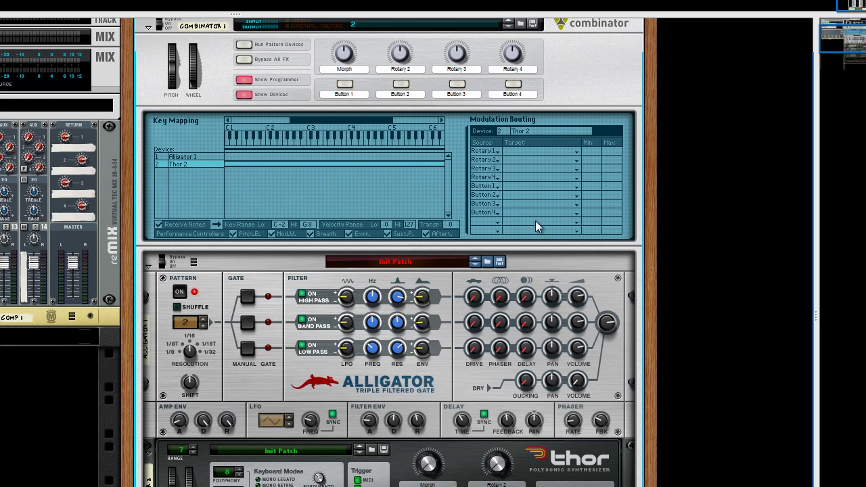
pyautogui.click(514, 155)
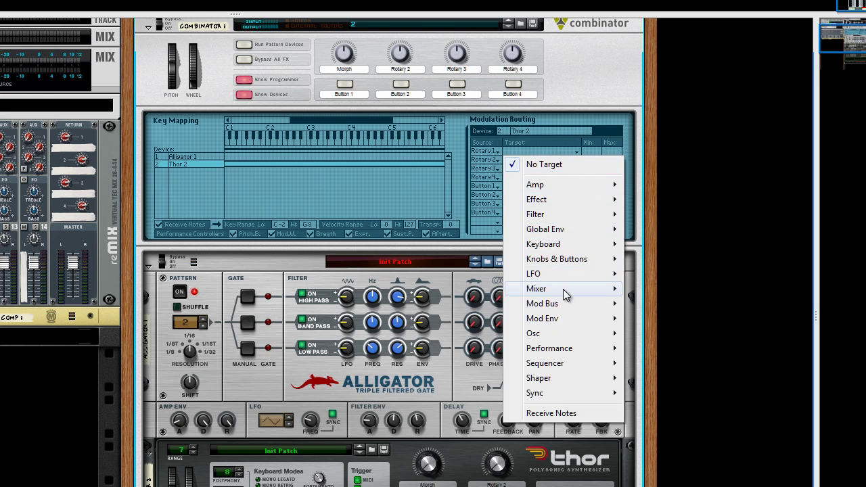
pyautogui.moveTo(572, 258)
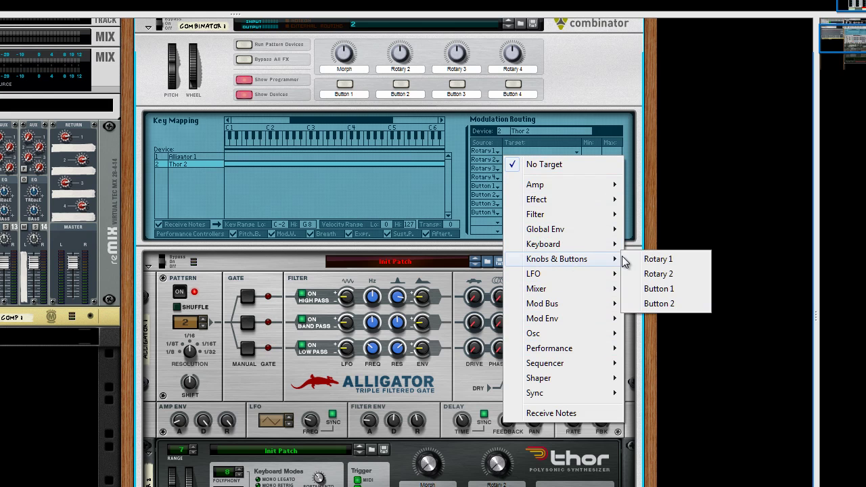
pyautogui.click(657, 258)
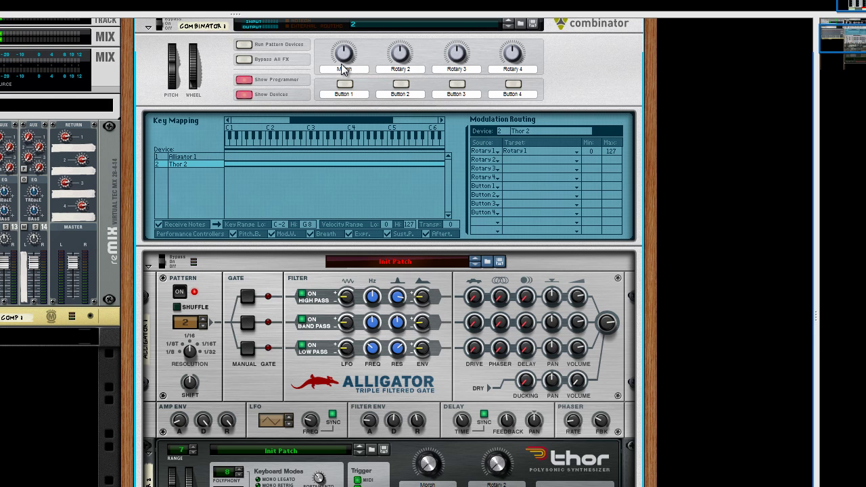
pyautogui.click(207, 157)
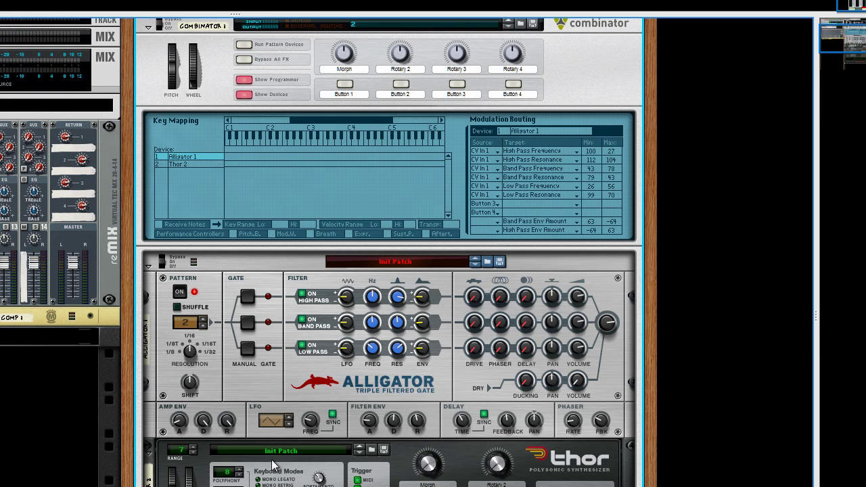
pyautogui.scroll(-2, 273, 463)
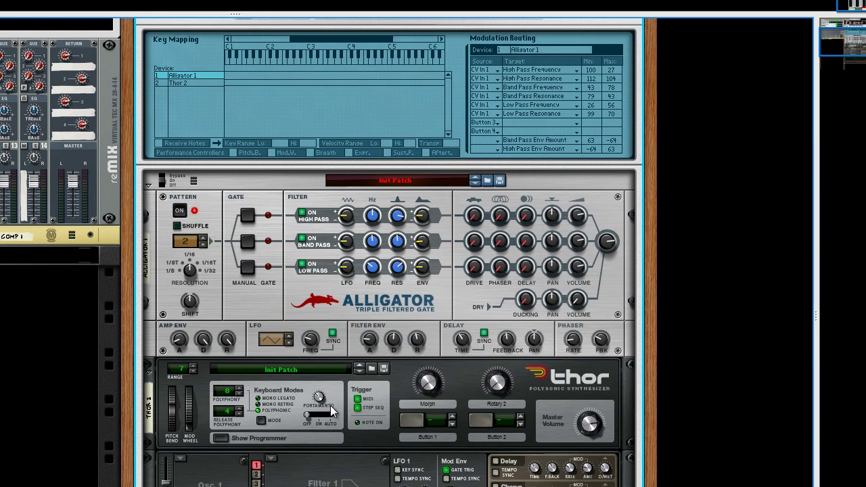
pyautogui.scroll(-2, 314, 415)
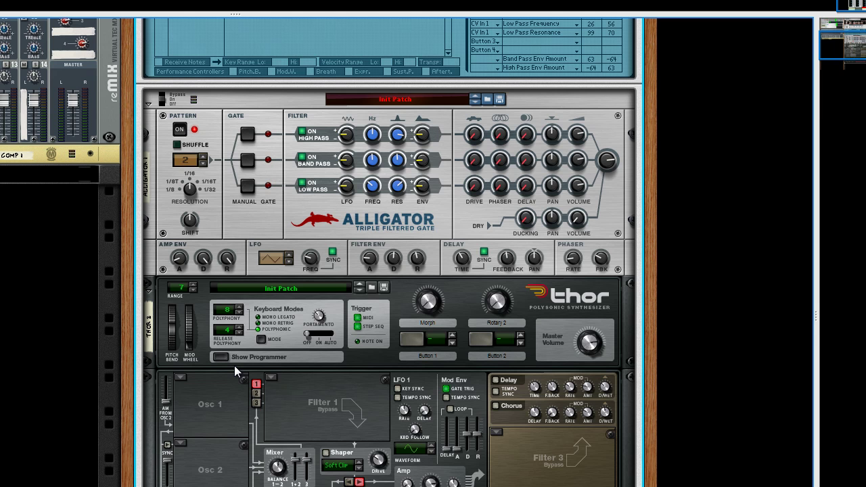
pyautogui.scroll(1, 235, 365)
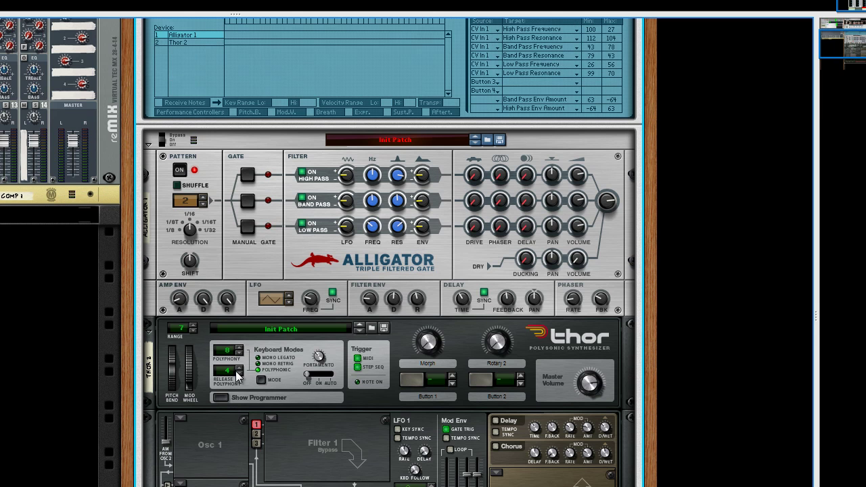
pyautogui.scroll(1, 236, 371)
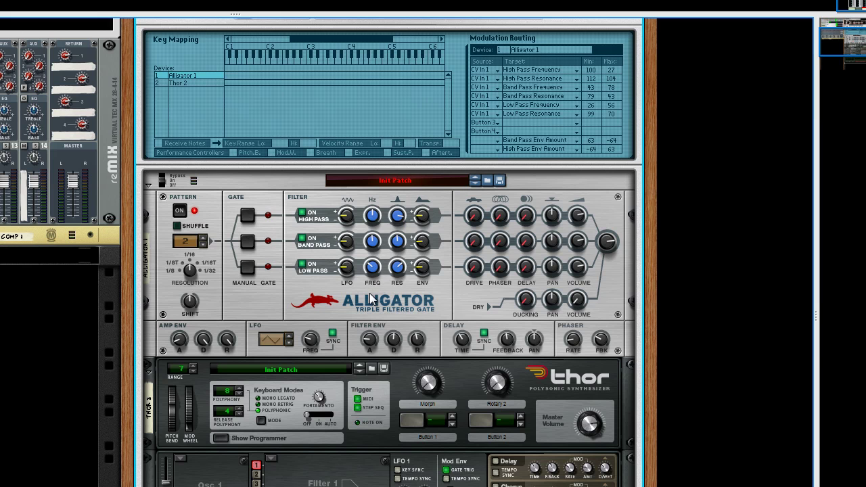
# - Route LFO 2 to CV Output 1 with an amount of 100 in the second row of Thor's modulation matrix
pyautogui.scroll(-4, 371, 300)
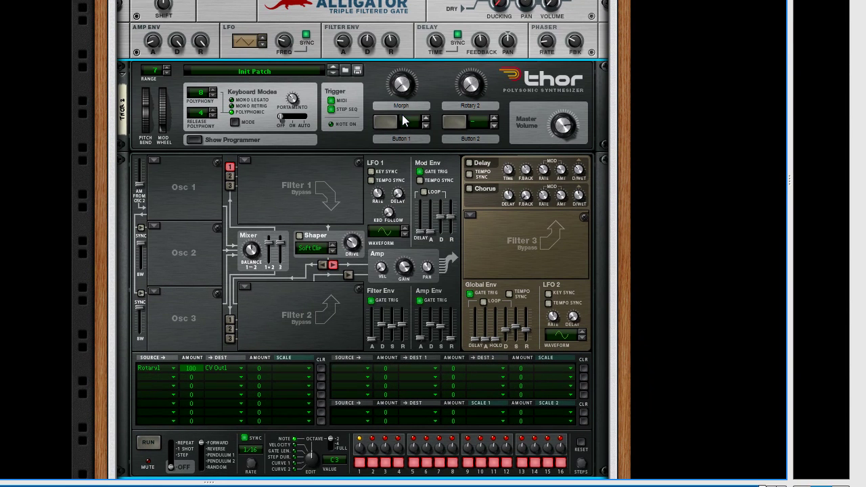
pyautogui.moveTo(402, 83)
pyautogui.moveTo(402, 83); pyautogui.dragTo(404, 108)
pyautogui.click(159, 378)
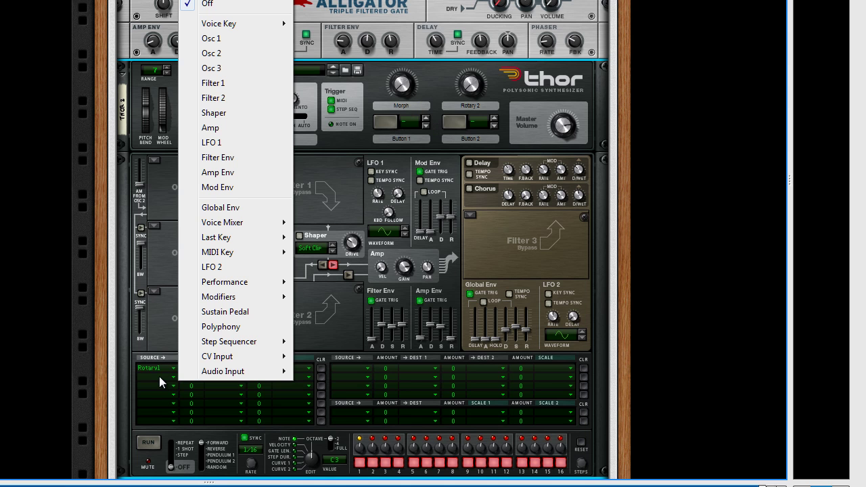
pyautogui.click(245, 271)
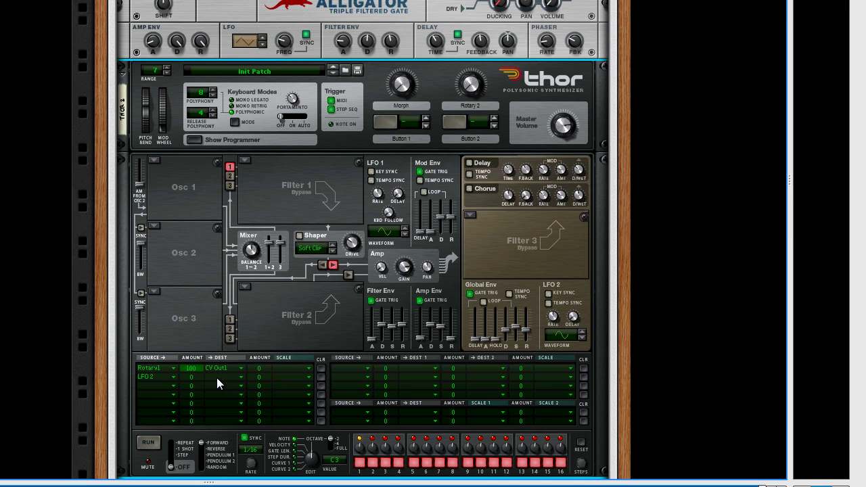
pyautogui.click(215, 377)
pyautogui.moveTo(305, 357)
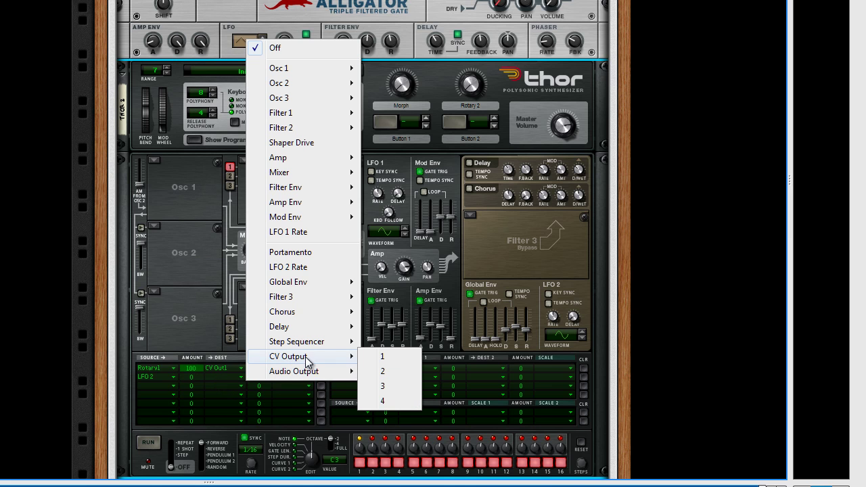
pyautogui.click(381, 358)
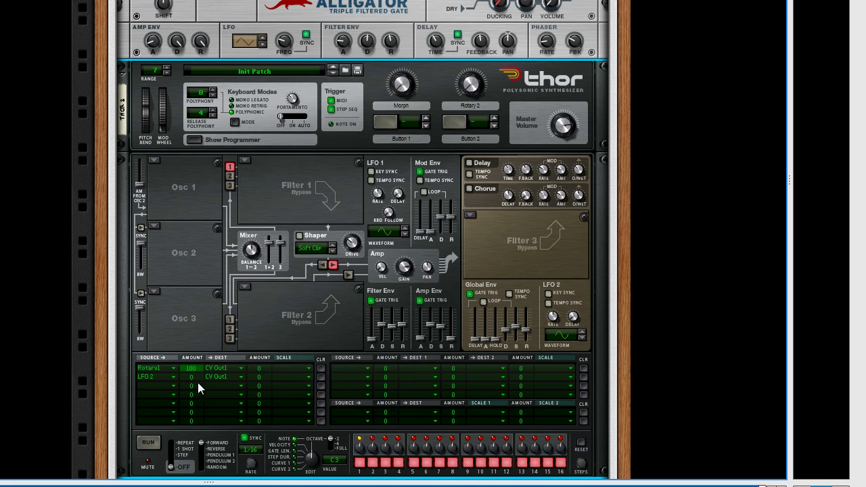
# - Scale the LFO 2 routing in Thor's modulation matrix by Rotary 2 with a scale amount of 100
pyautogui.click(285, 377)
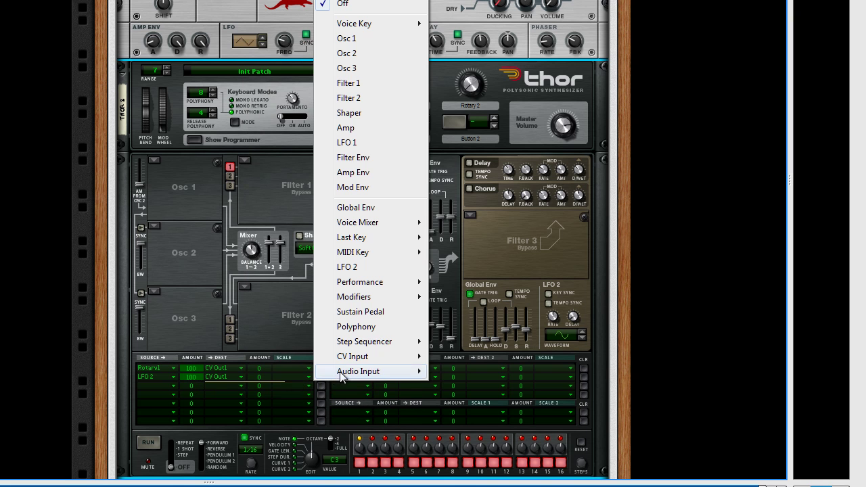
pyautogui.moveTo(380, 298)
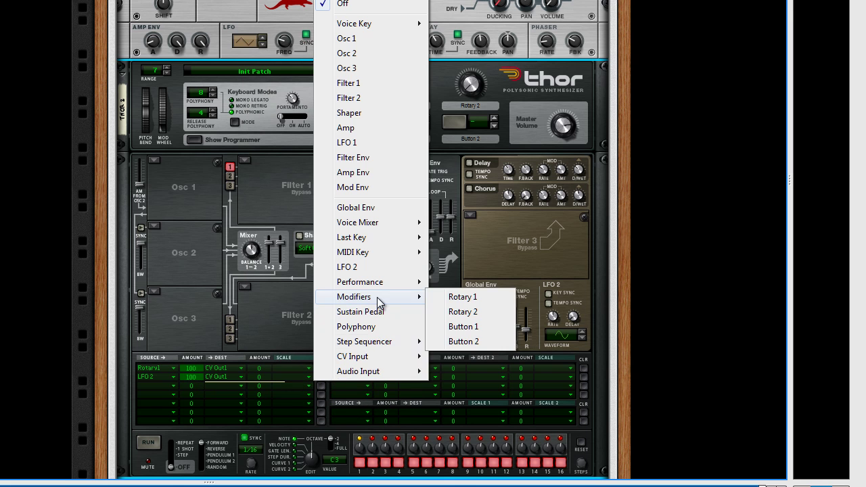
pyautogui.click(454, 313)
pyautogui.moveTo(259, 377); pyautogui.dragTo(267, 324)
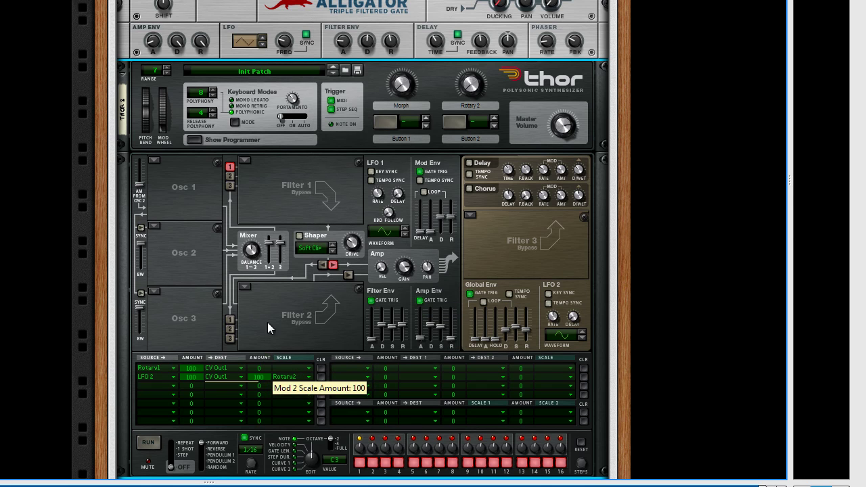
# - Rename the Rotary 2 label on Thor as "LFO"
pyautogui.doubleClick(472, 107)
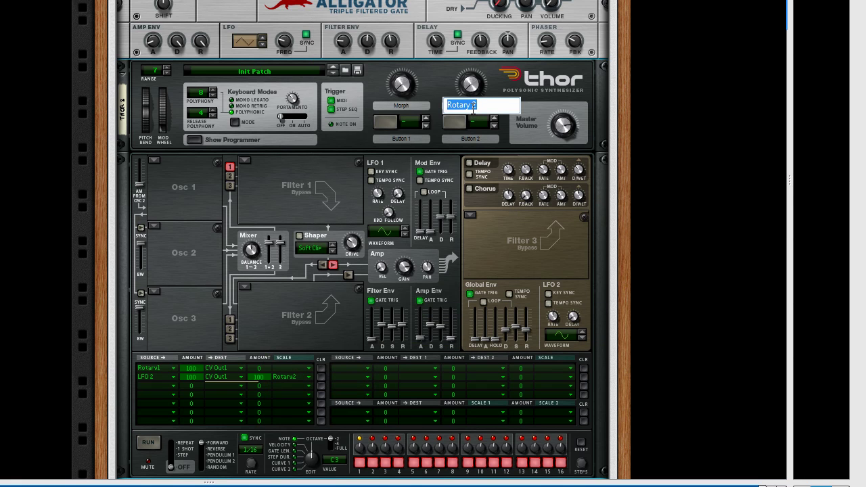
pyautogui.write('LFO')
pyautogui.press('Return')
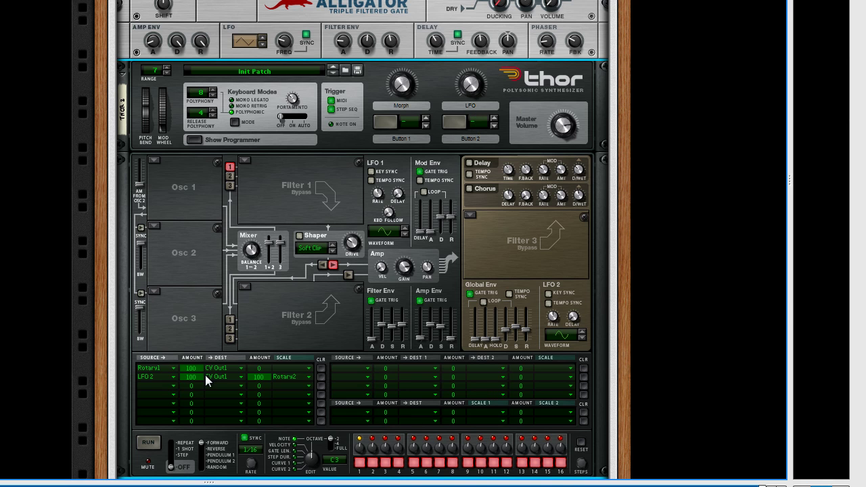
# - Turn Thor's Morph and LFO knobs up and down to test their combined effect on the Alligator's filter settings
pyautogui.scroll(3, 342, 31)
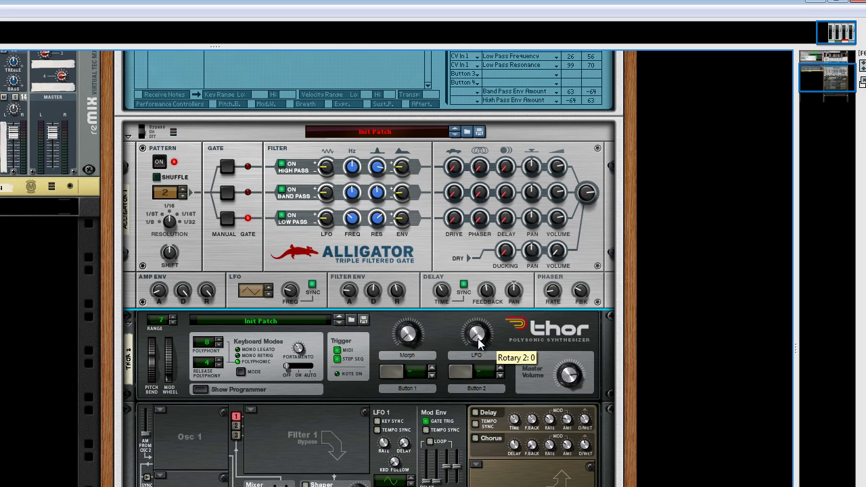
pyautogui.moveTo(409, 331)
pyautogui.mouseDown()
pyautogui.moveTo(408, 293)
pyautogui.moveTo(417, 330)
pyautogui.mouseUp()
pyautogui.moveTo(477, 331); pyautogui.dragTo(476, 320)
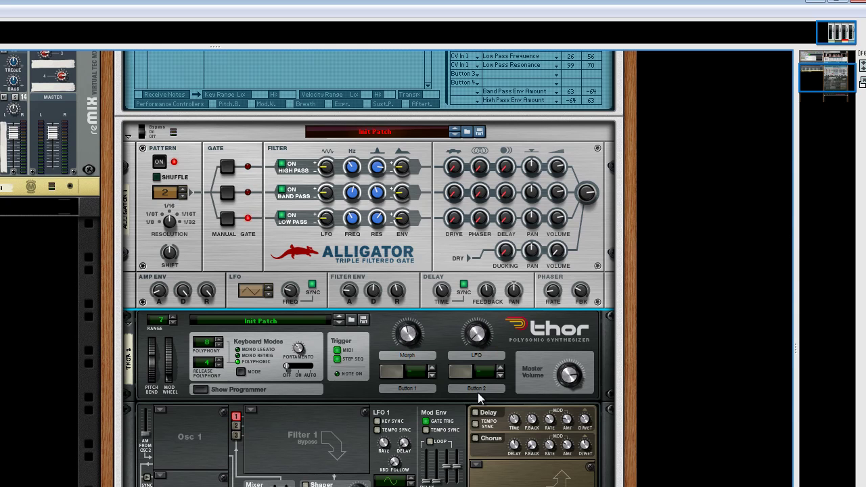
pyautogui.moveTo(422, 342); pyautogui.dragTo(476, 284)
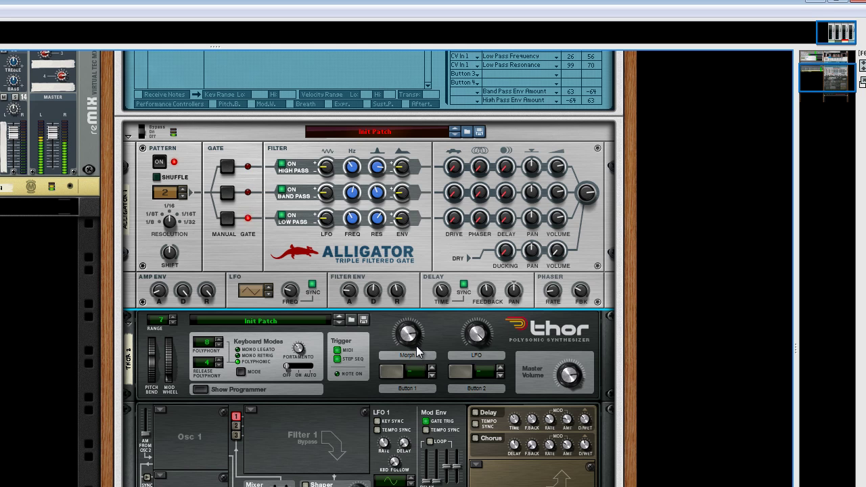
pyautogui.moveTo(413, 340)
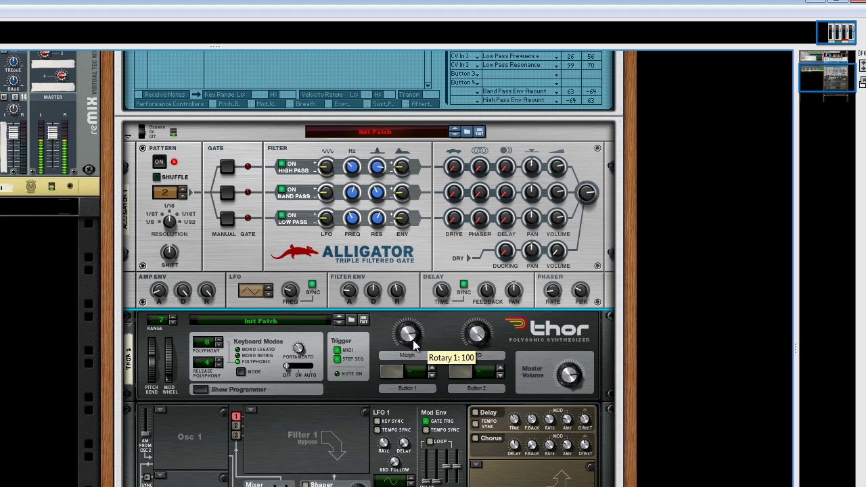
pyautogui.moveTo(409, 336); pyautogui.dragTo(411, 361)
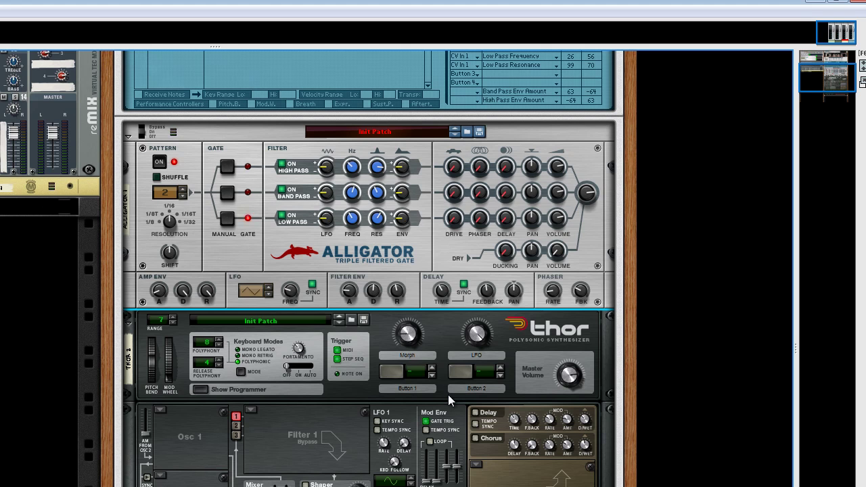
# - Rename the Combinator's Rotary 2 label as "Morph LFO"
pyautogui.scroll(5, 478, 360)
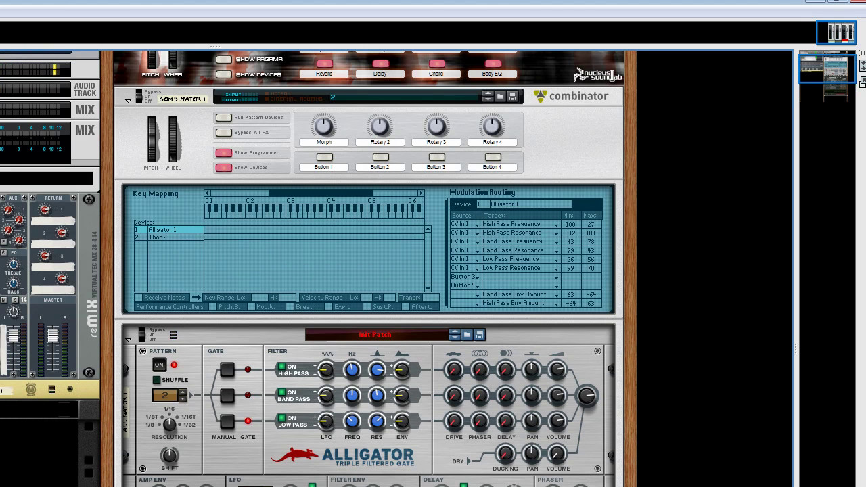
pyautogui.doubleClick(375, 142)
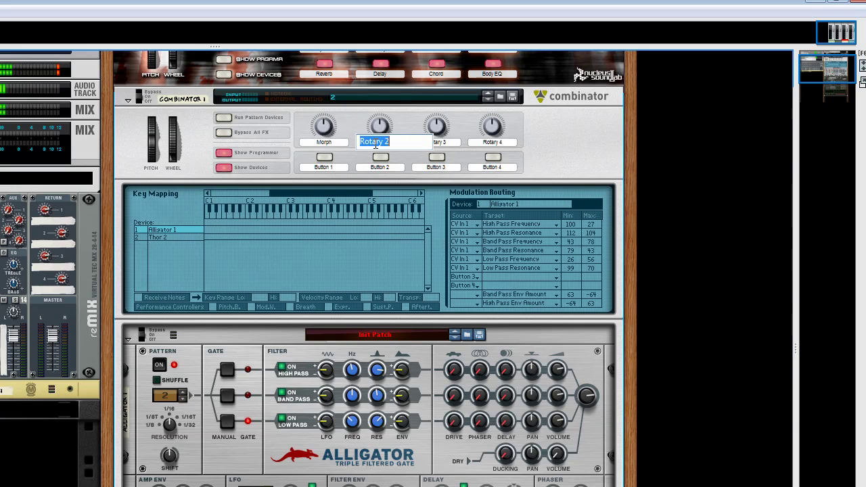
pyautogui.write('Mor')
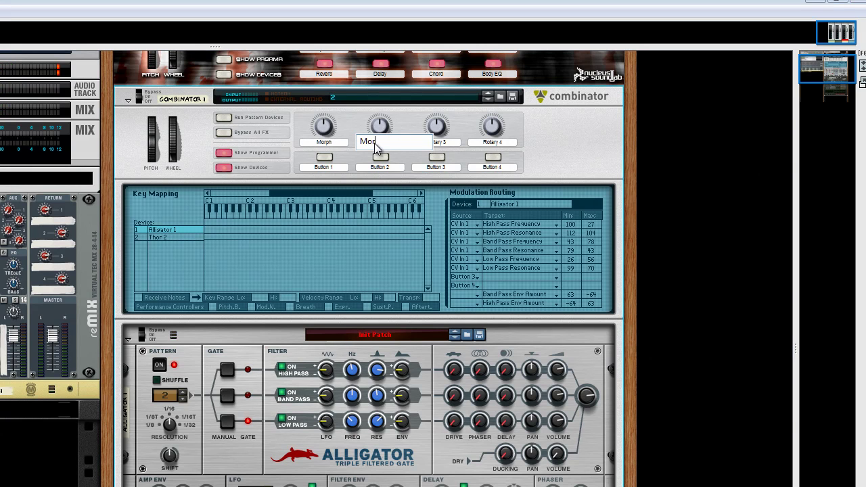
pyautogui.write('ph LFO')
pyautogui.press('Return')
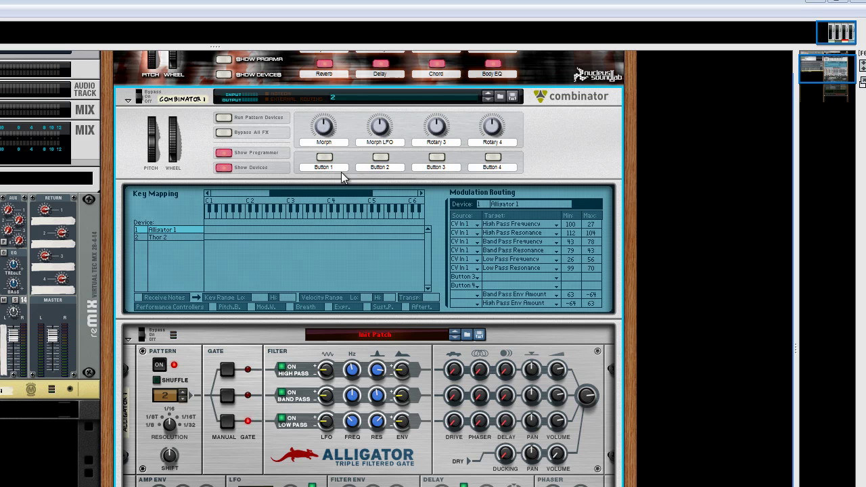
# - Map the Combinator's Rotary 2 to Rotary 2 of Thor 2, and turn the Morph and Morph LFO knobs down
pyautogui.click(168, 237)
pyautogui.click(492, 232)
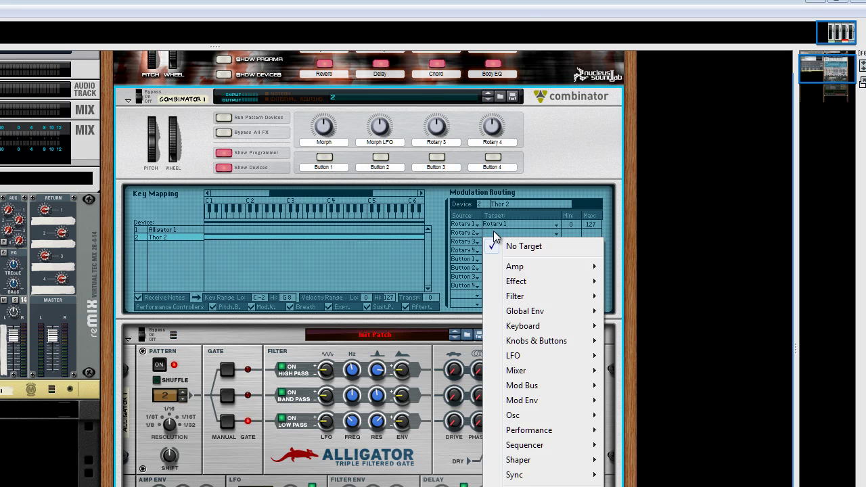
pyautogui.moveTo(532, 341)
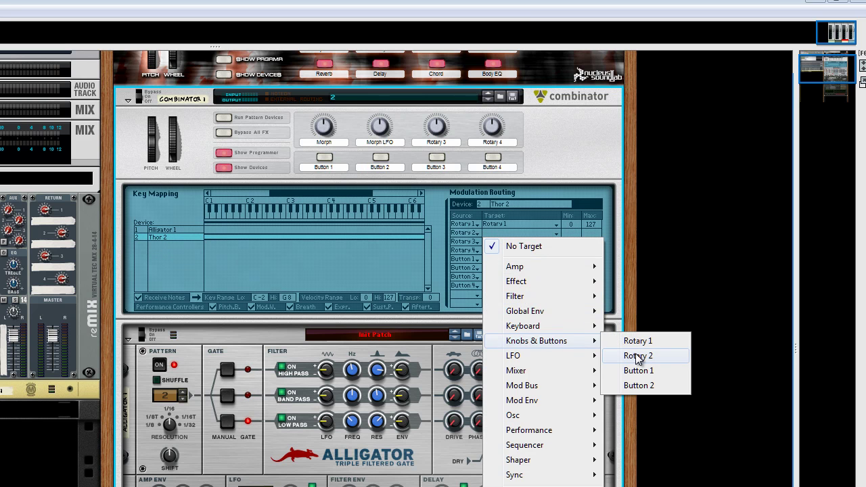
pyautogui.click(636, 356)
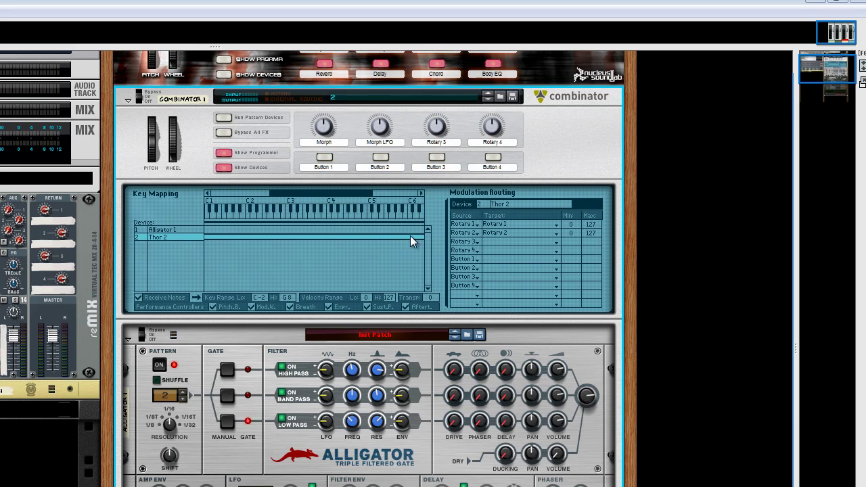
pyautogui.moveTo(379, 130); pyautogui.dragTo(326, 153)
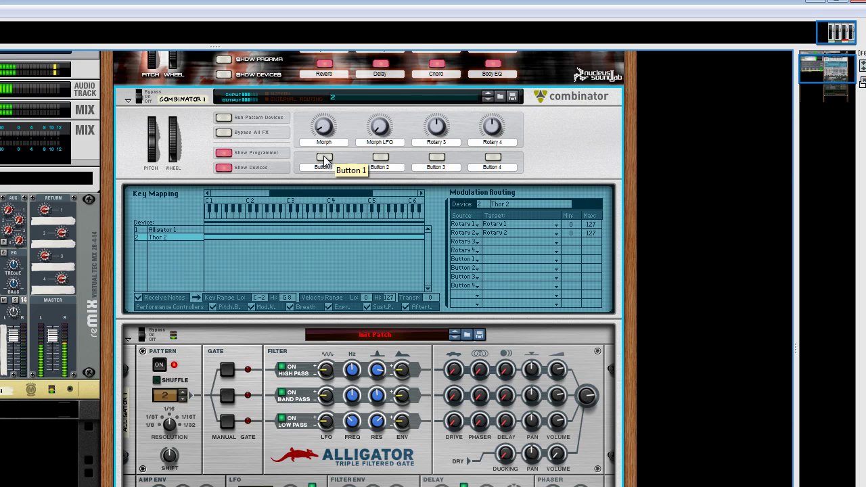